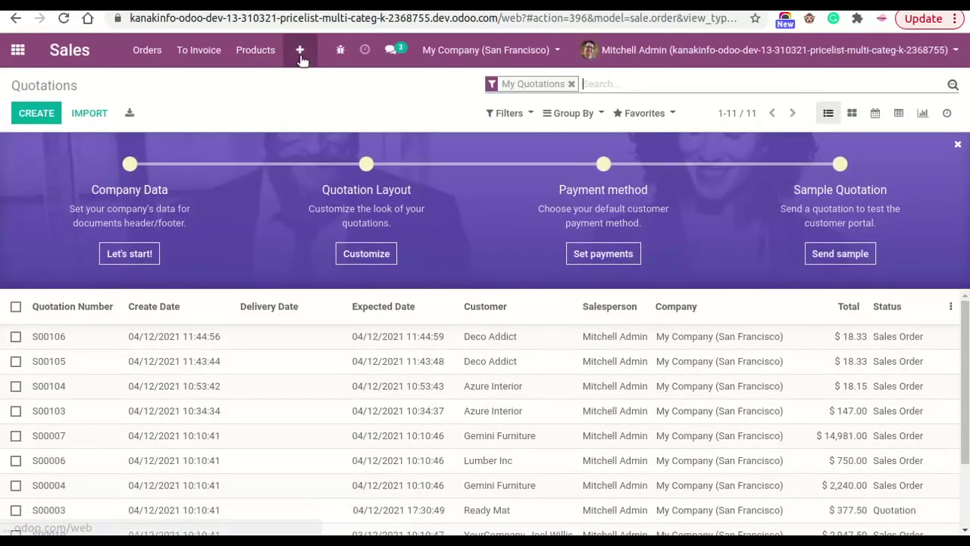
Step: Enable Pricelists with Advanced price rules (discounts, formulas) in the Sales settings and save the configuration
click(300, 50)
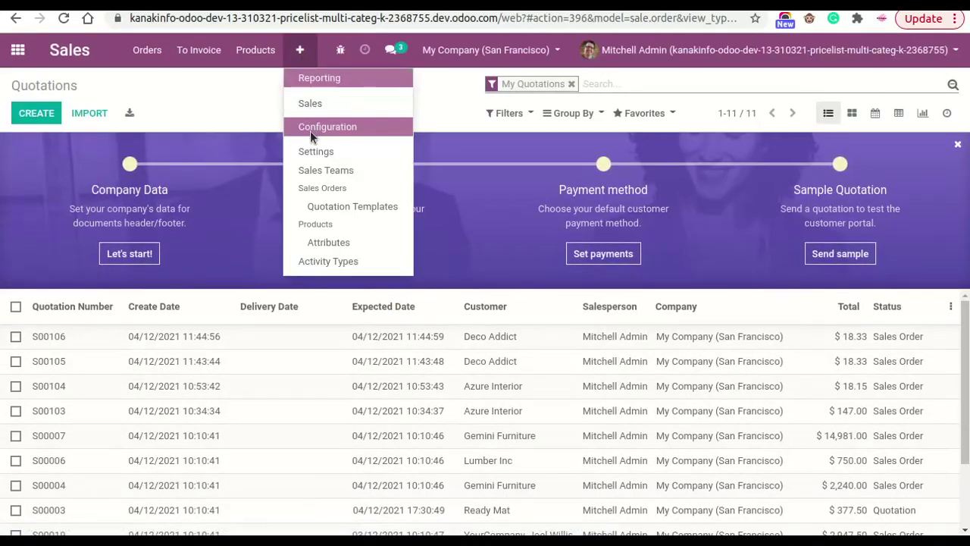
click(314, 152)
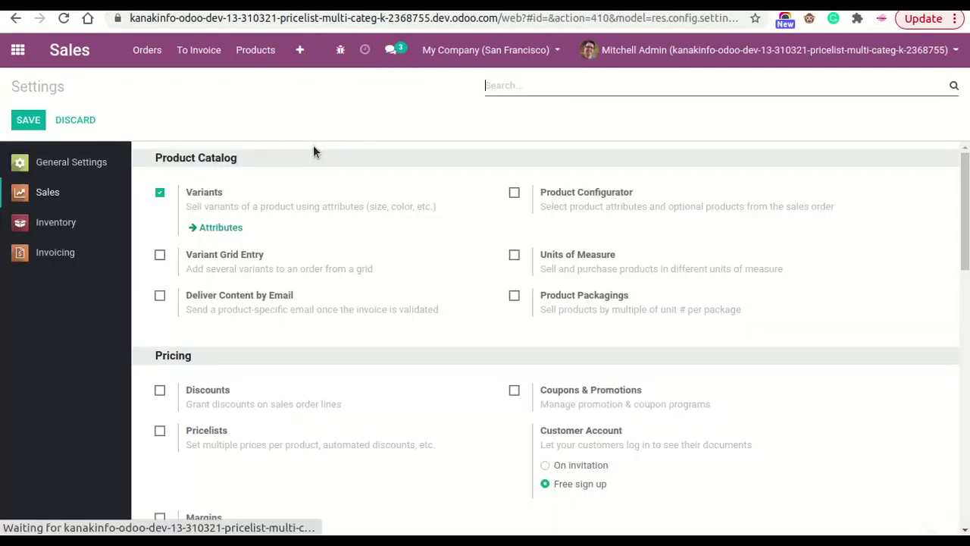
scroll(317, 286, down, 5)
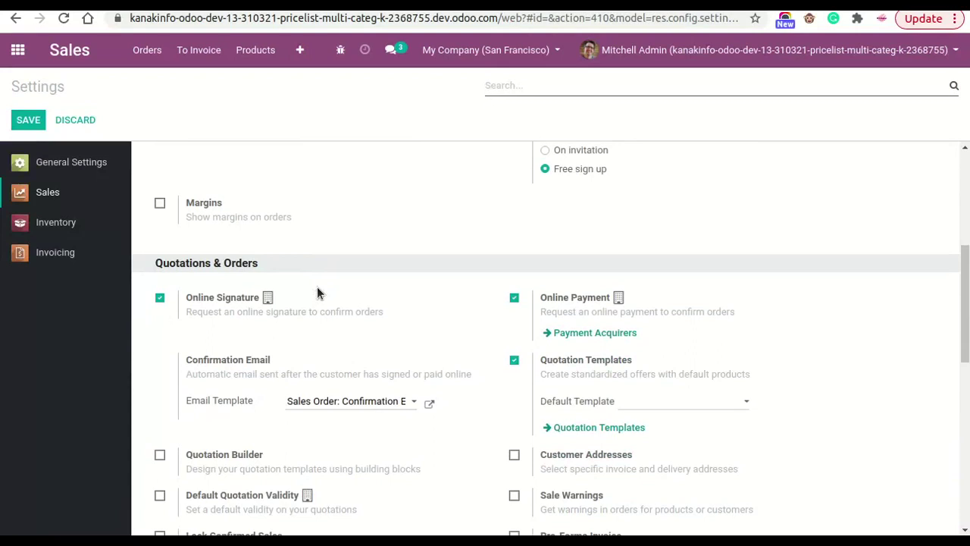
scroll(317, 287, down, 2)
scroll(316, 286, up, 5)
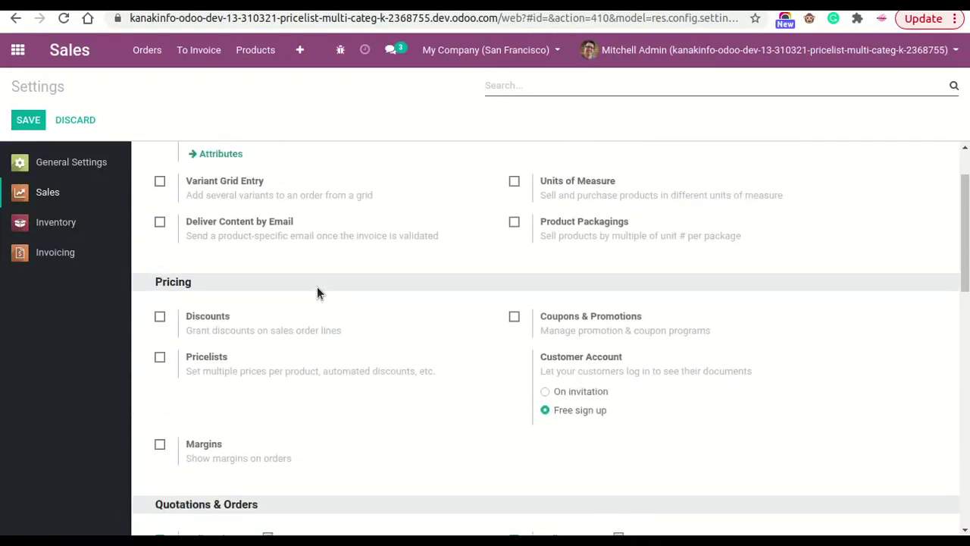
click(158, 357)
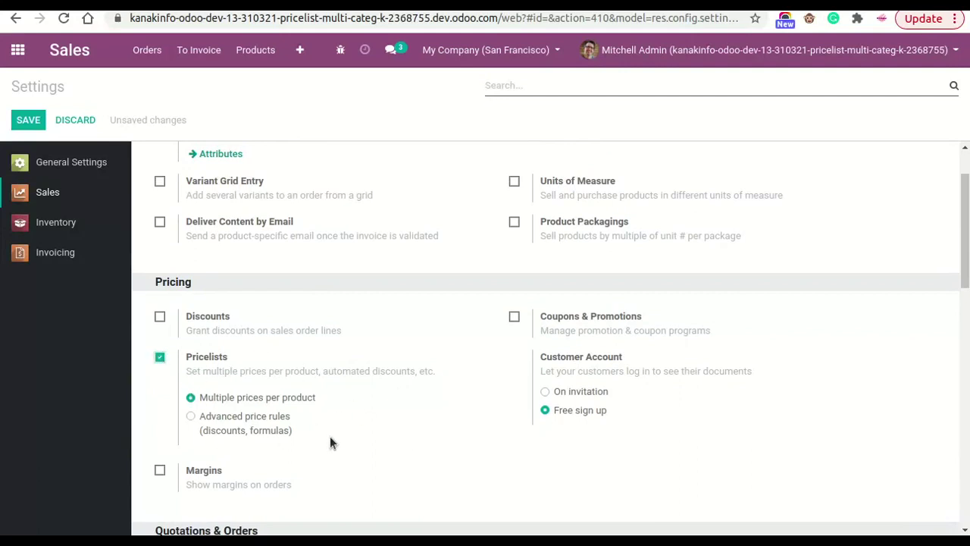
scroll(318, 375, down, 1)
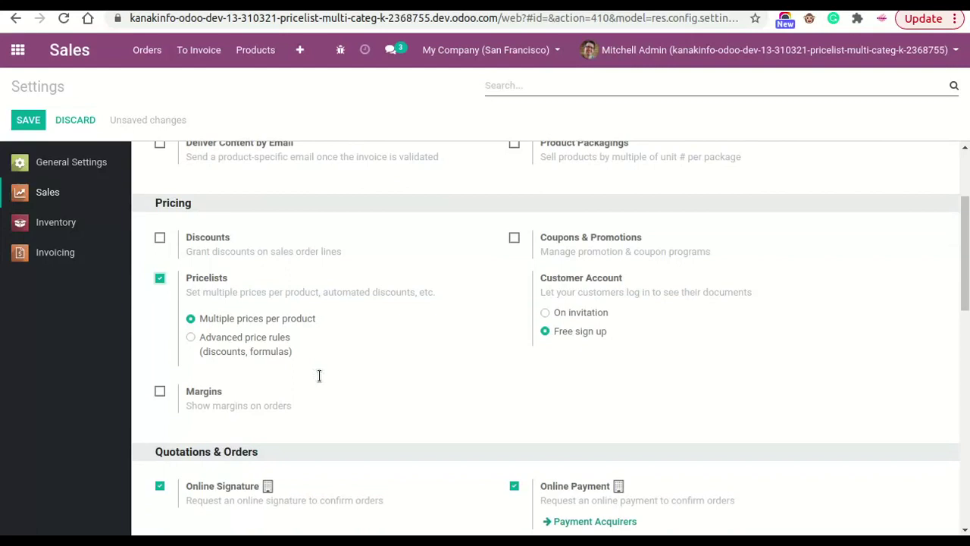
mouse_move(232, 352)
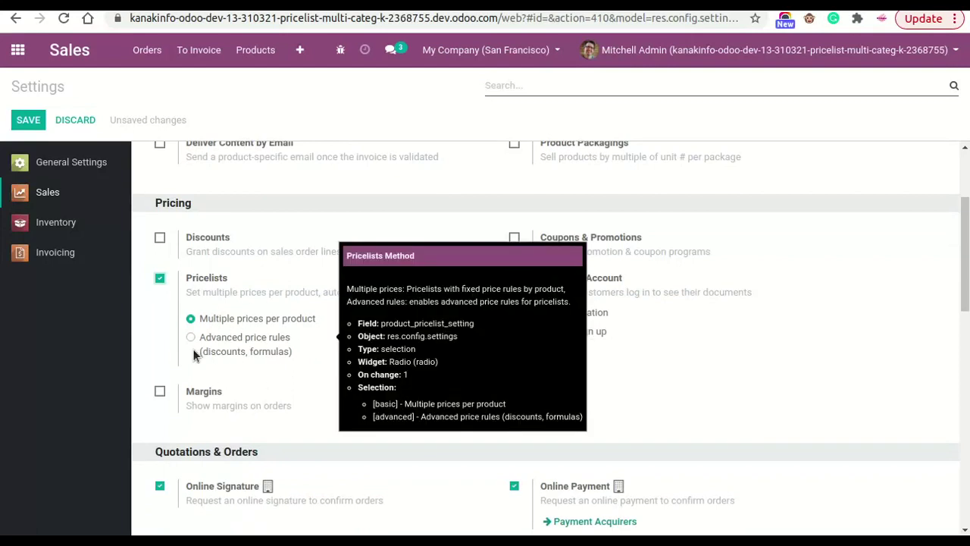
click(203, 340)
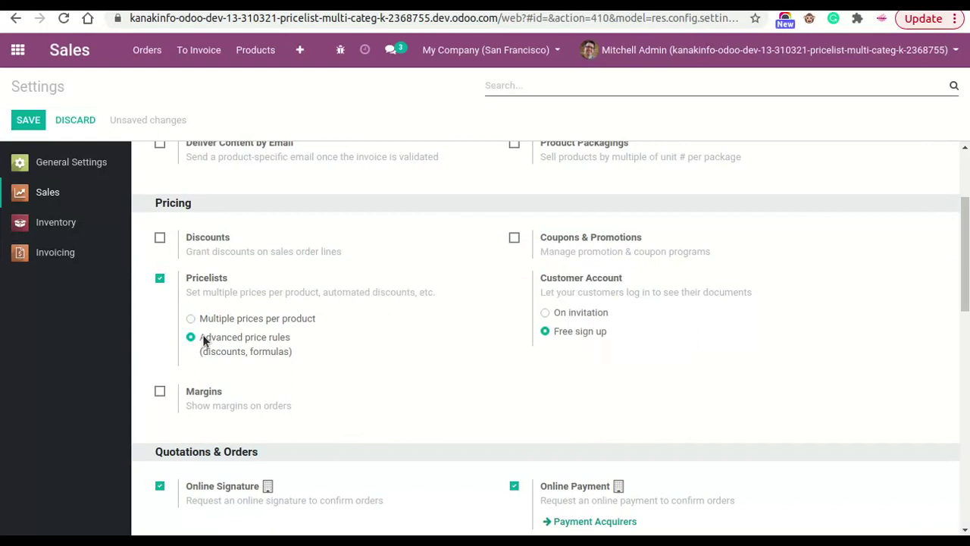
click(31, 124)
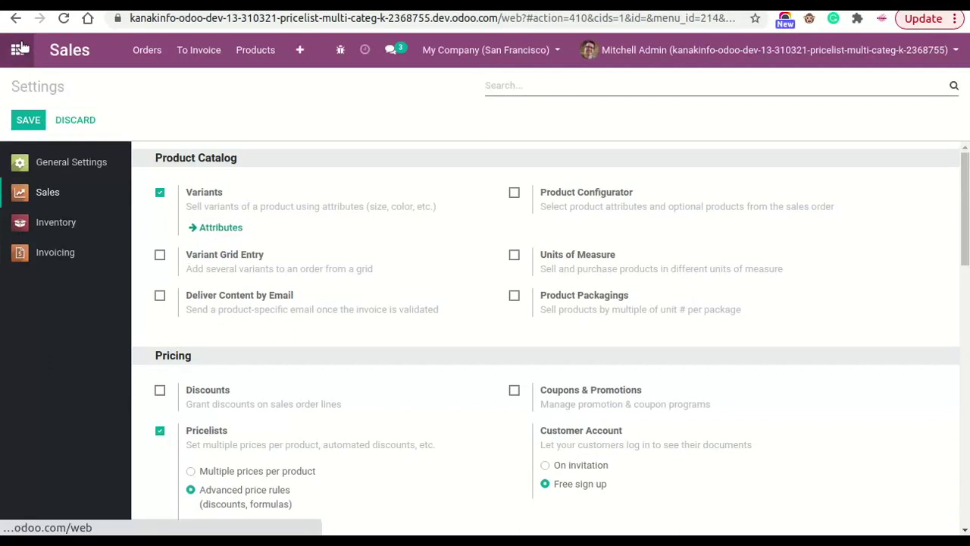
Step: Edit the Public Pricelist and start a new price rule applied to the product [FURN_6666] Acoustic Bloc Screens
click(256, 53)
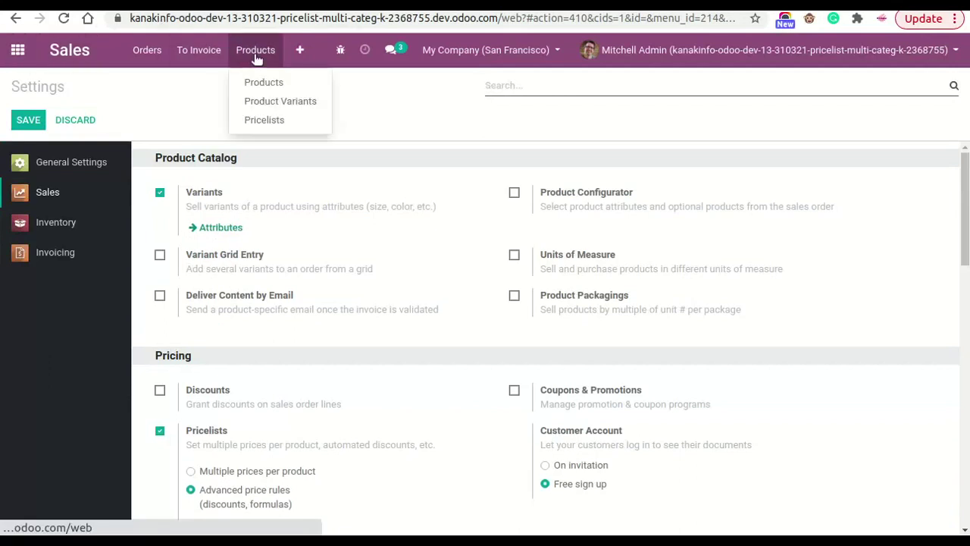
click(259, 119)
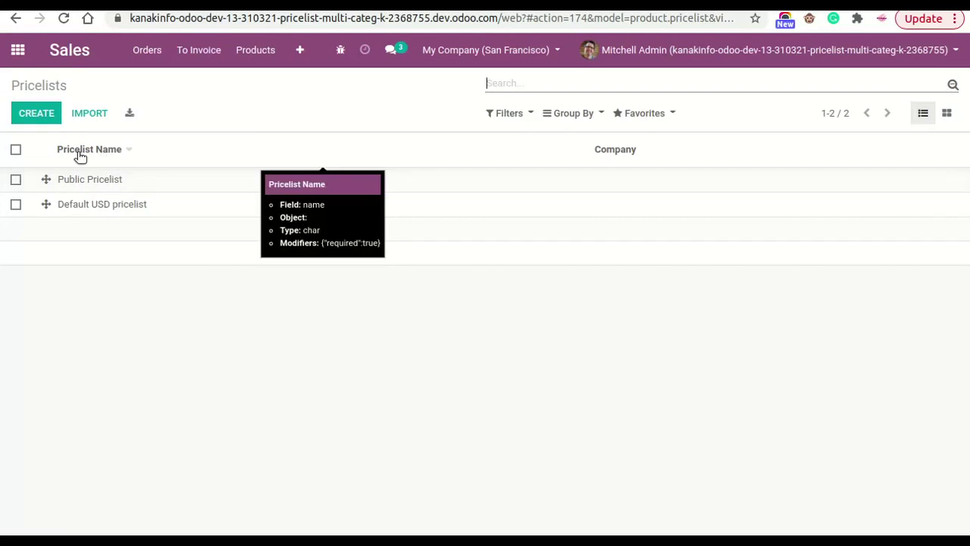
click(138, 191)
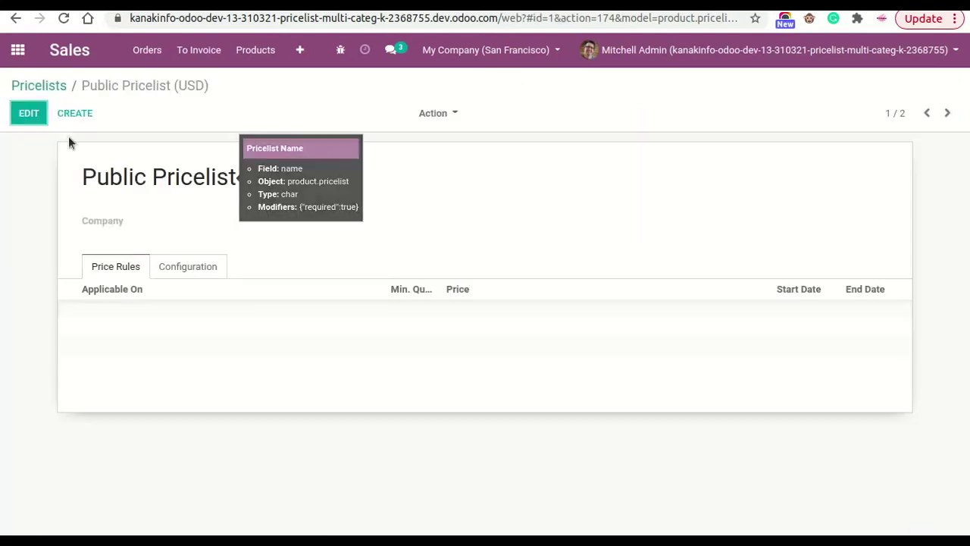
click(31, 117)
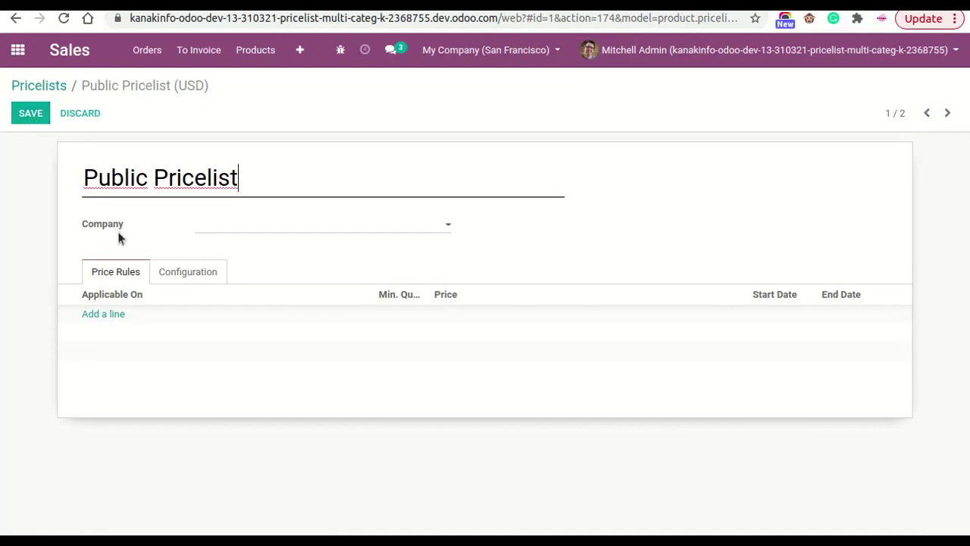
click(97, 314)
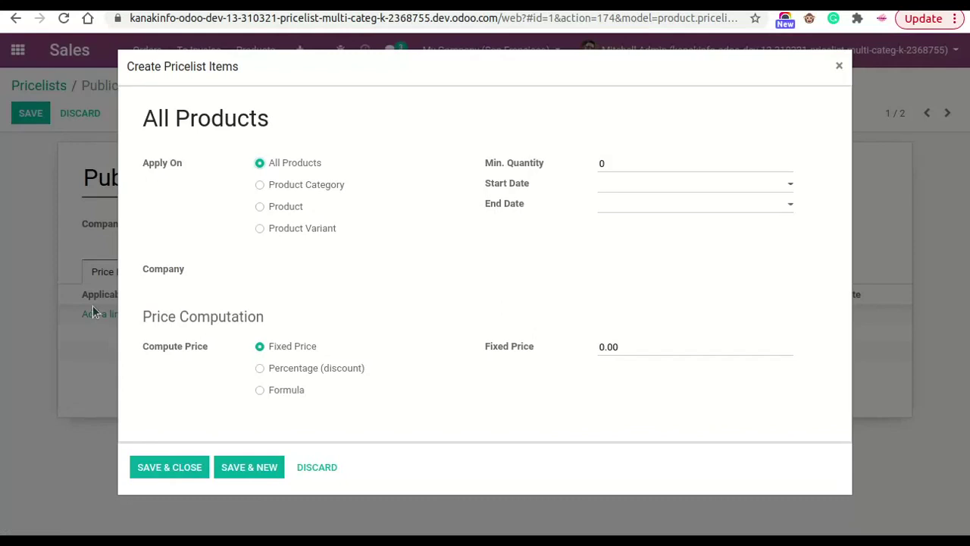
click(286, 206)
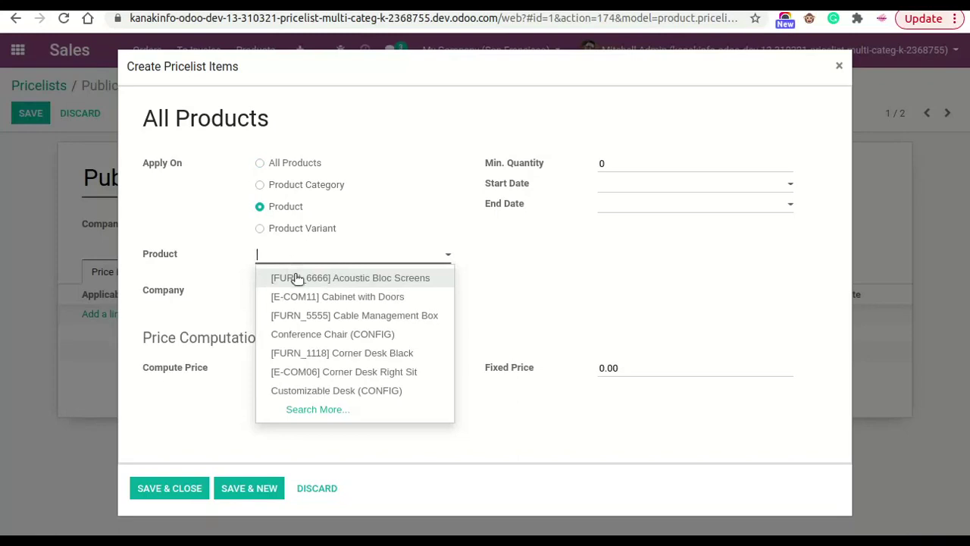
click(353, 278)
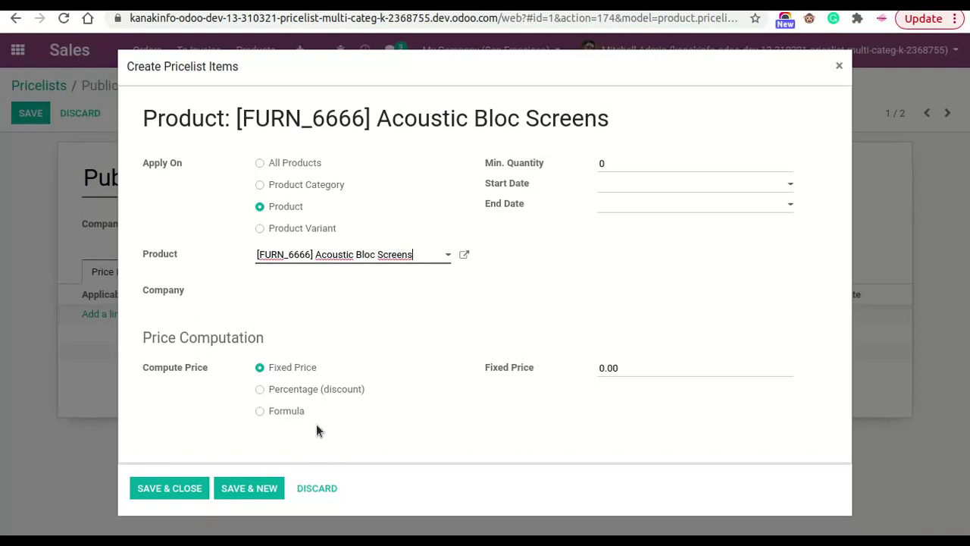
Step: Compute the rule's price by Formula with a 10% Surplus Charge, then save the rule and the Public Pricelist
click(279, 410)
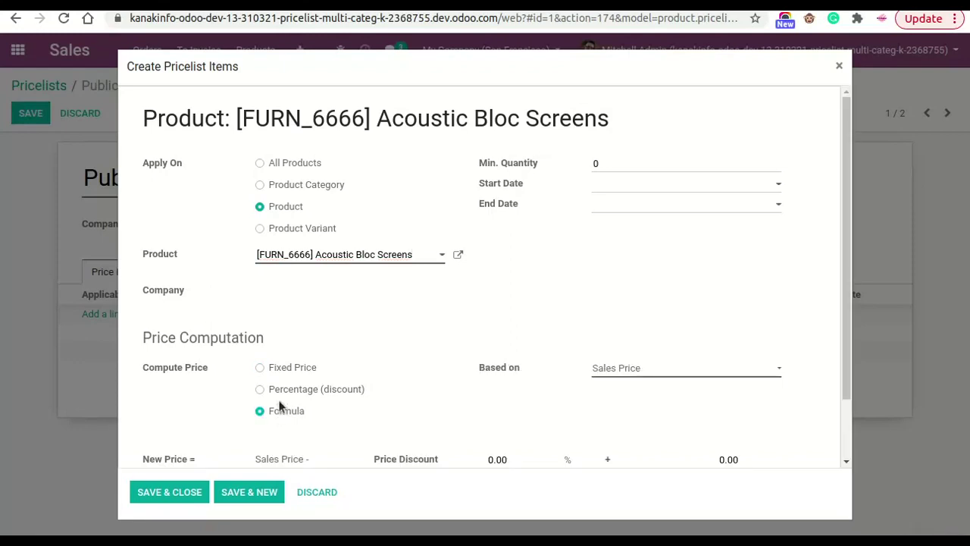
click(279, 389)
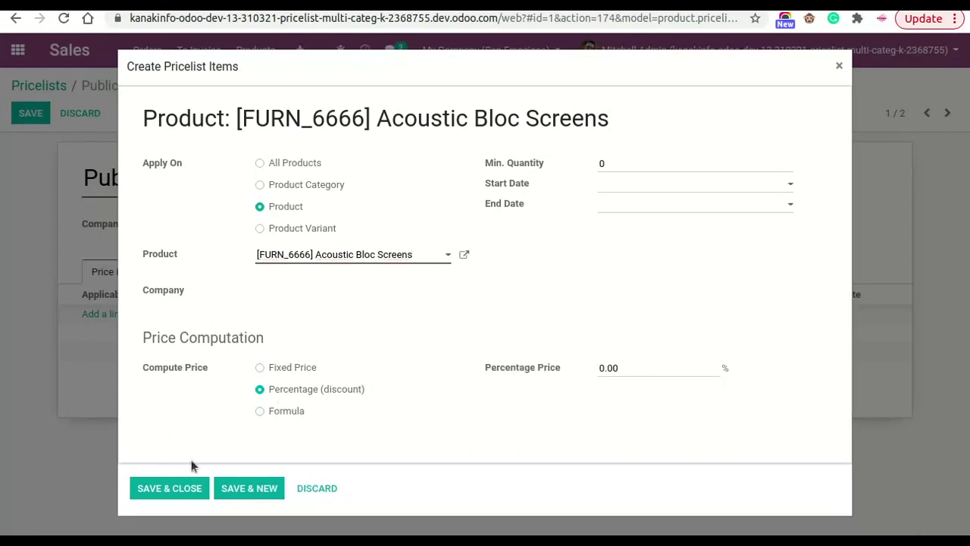
click(288, 415)
scroll(288, 410, down, 1)
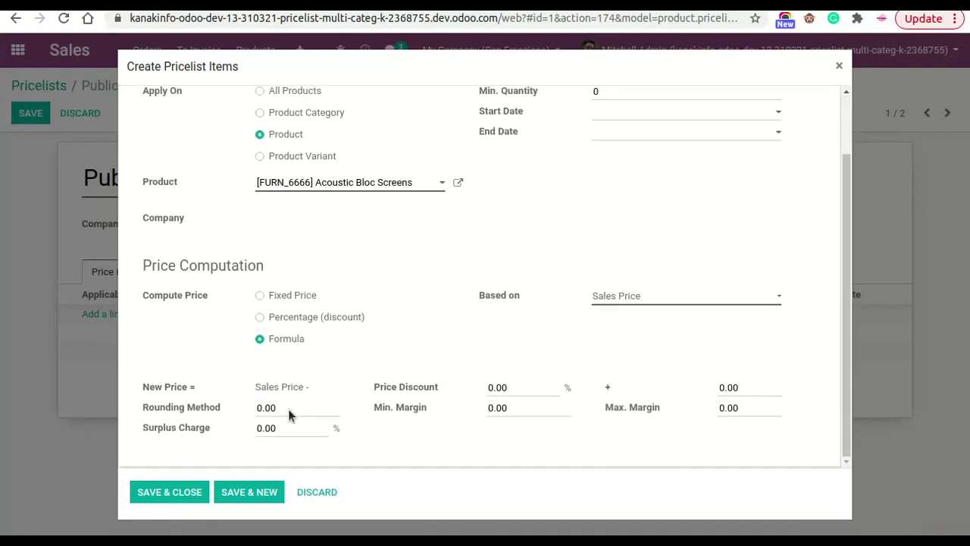
drag(214, 429, 139, 429)
drag(212, 429, 136, 427)
click(220, 449)
double_click(309, 427)
key(BackSpace)
text(10)
click(187, 494)
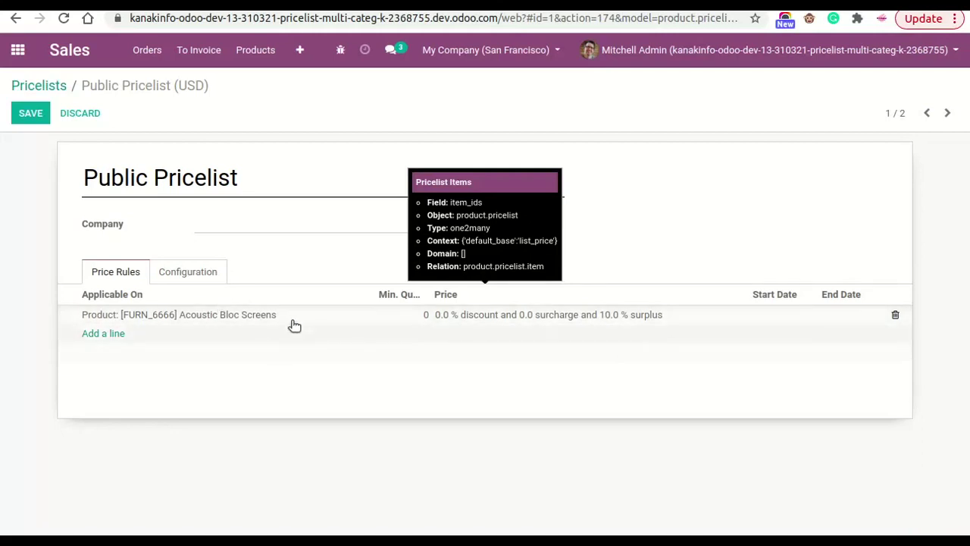
click(29, 119)
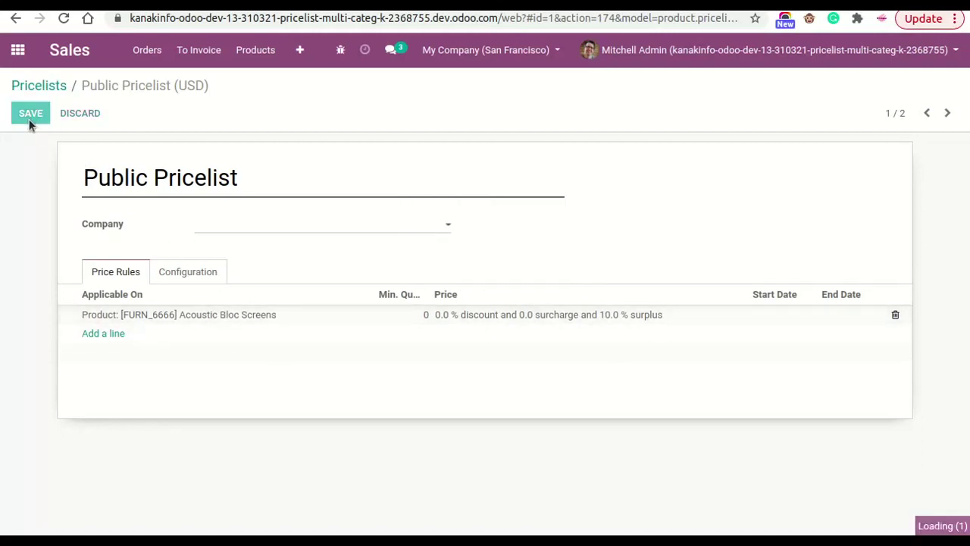
Step: Create a new quotation for Azure Interior with [FURN_6666] Acoustic Bloc Screens as an order line
click(139, 59)
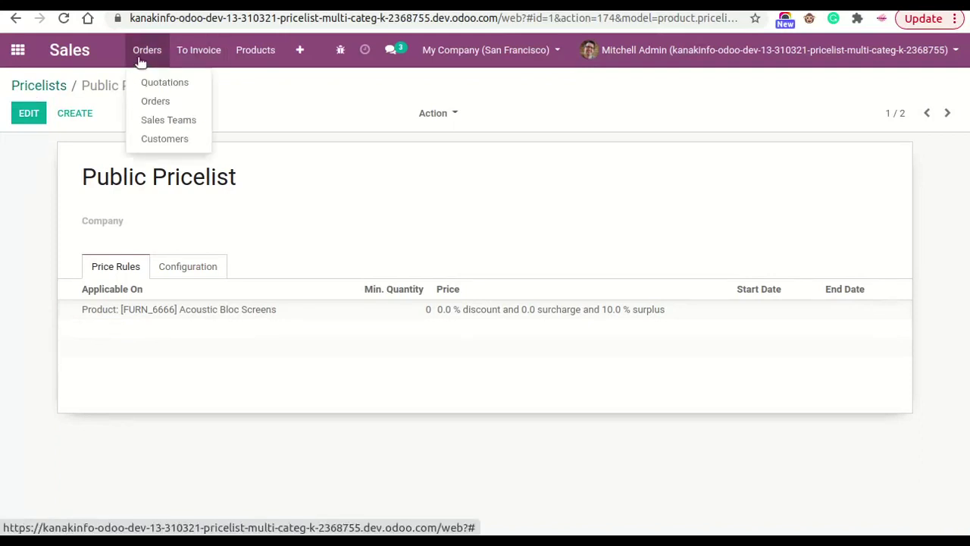
click(146, 79)
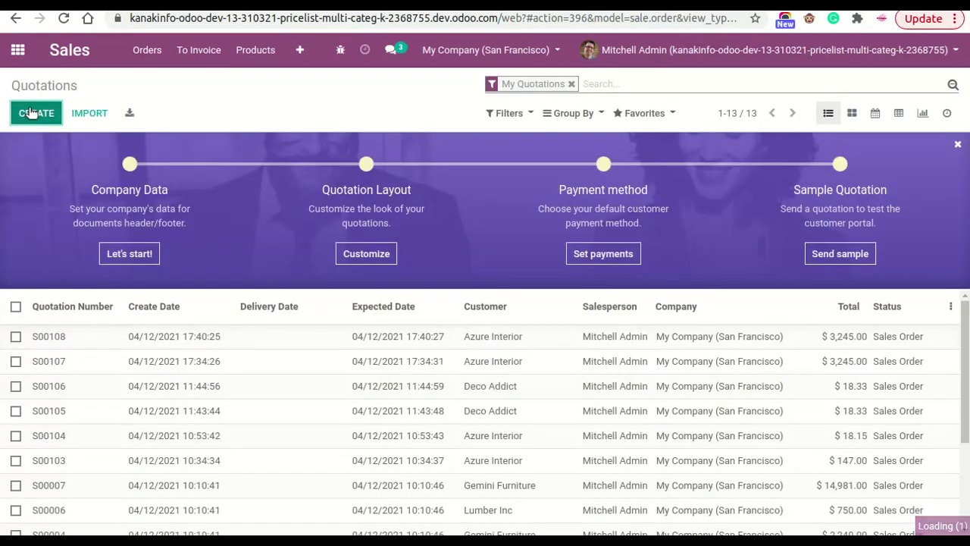
click(31, 113)
text(a)
click(238, 320)
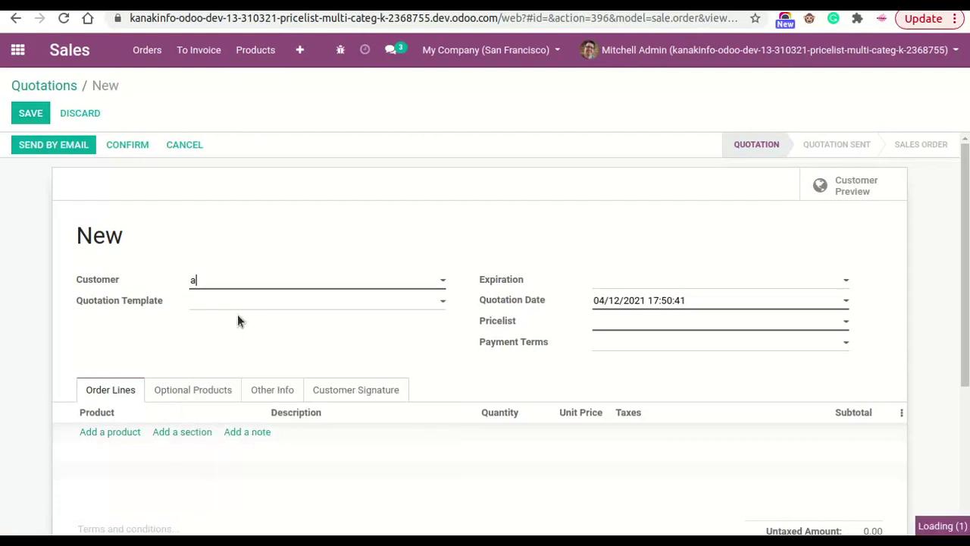
click(129, 439)
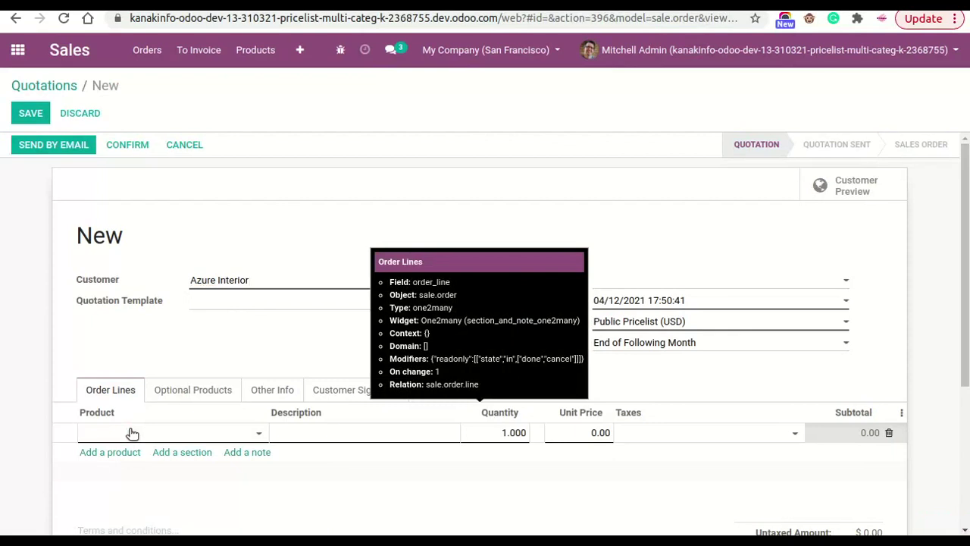
text(aco)
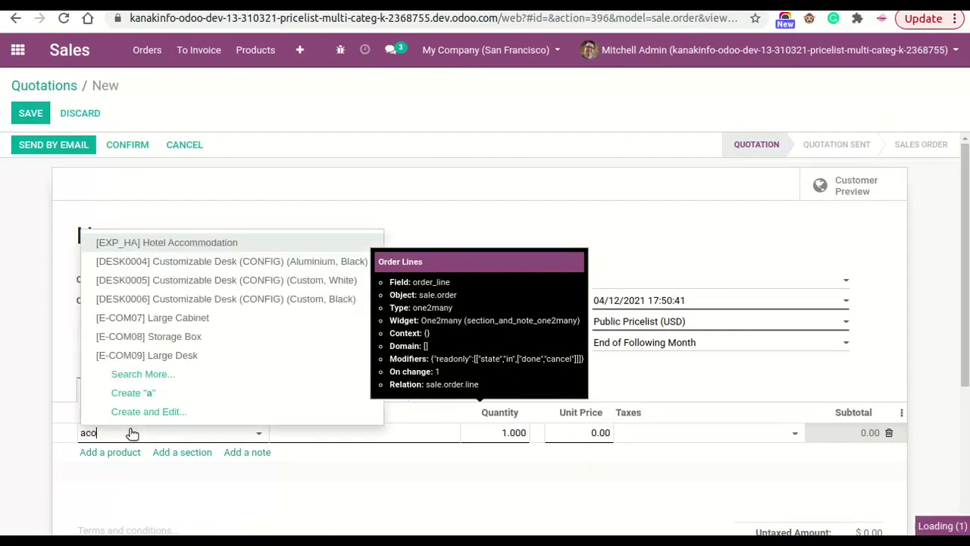
click(131, 452)
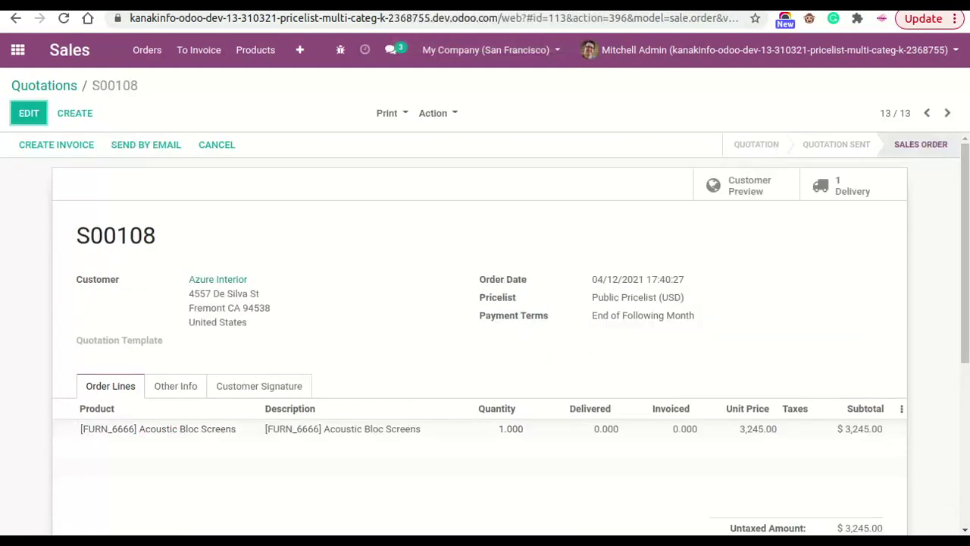
Step: Check the sales price and extra price of the Acoustic Bloc Screens product
click(261, 55)
click(255, 84)
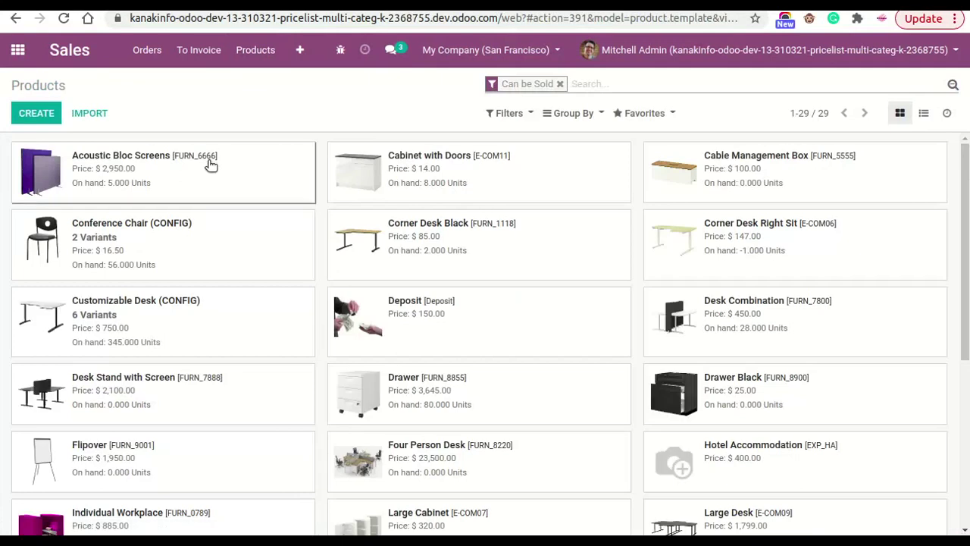
click(211, 160)
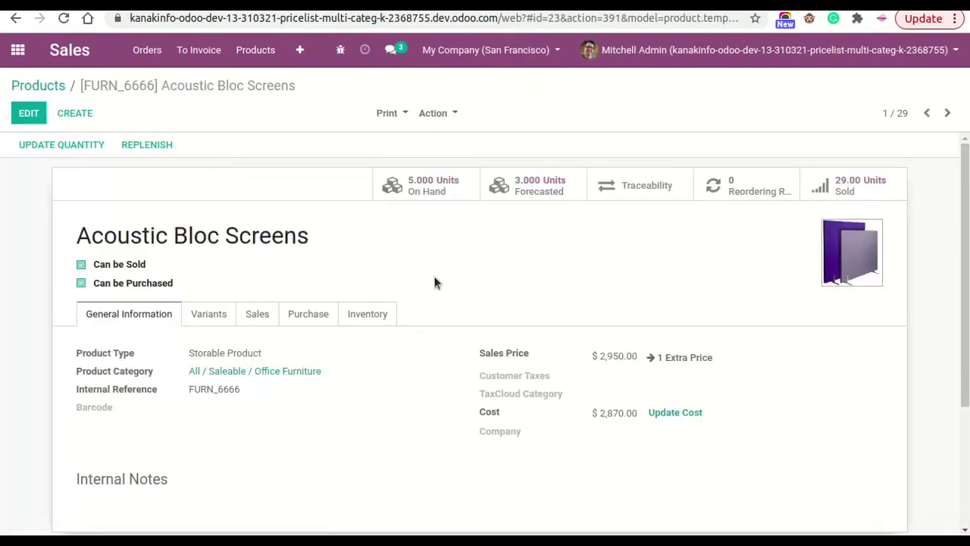
click(651, 357)
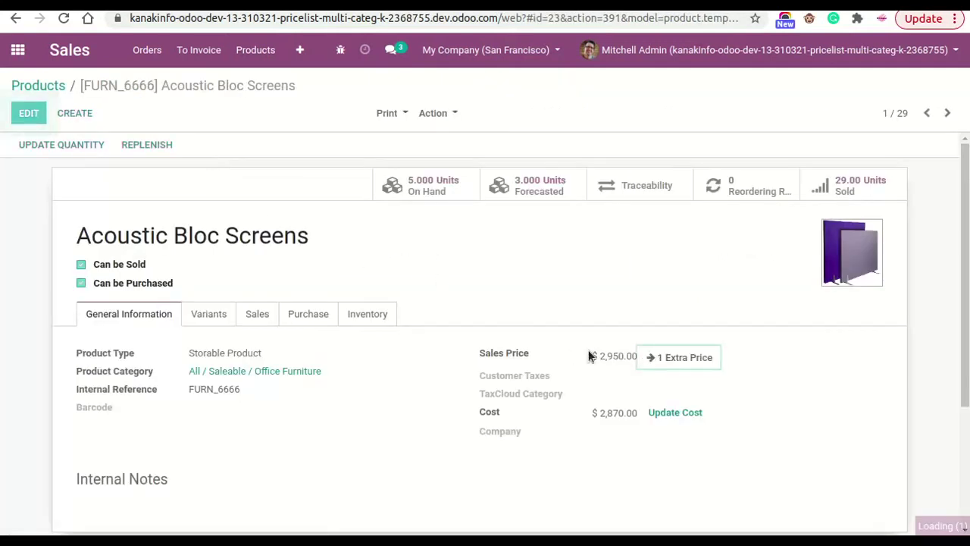
click(193, 85)
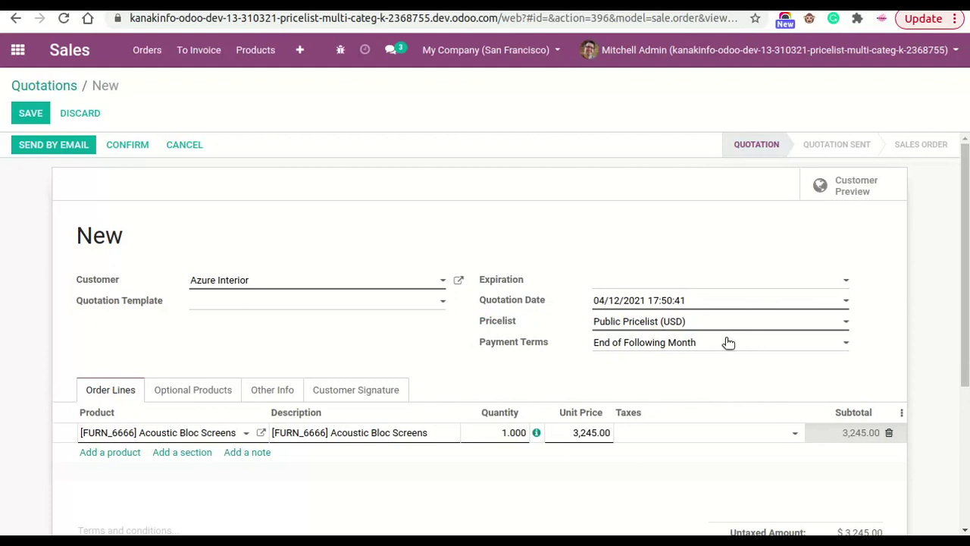
Step: Clear the Pricelist field on the new Azure Interior quotation
double_click(705, 334)
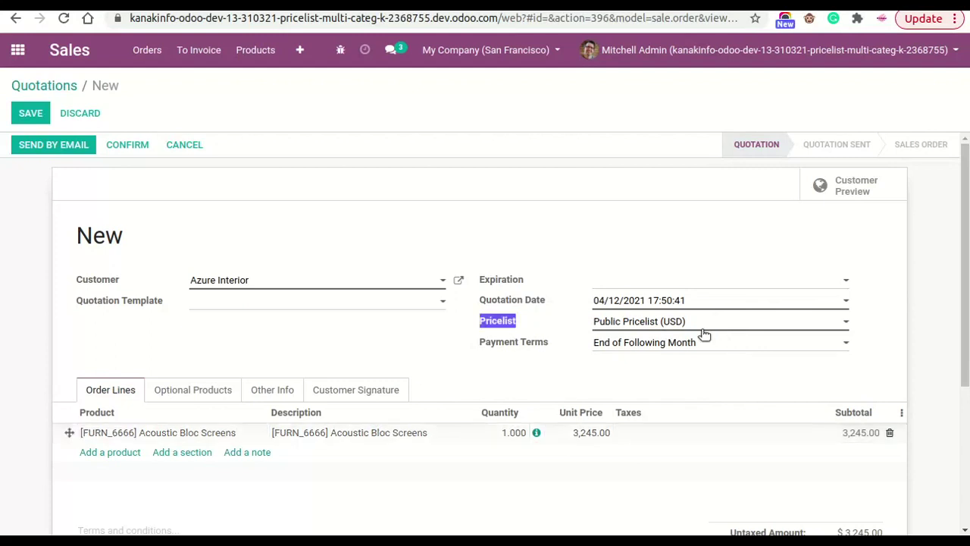
click(706, 327)
triple_click(706, 328)
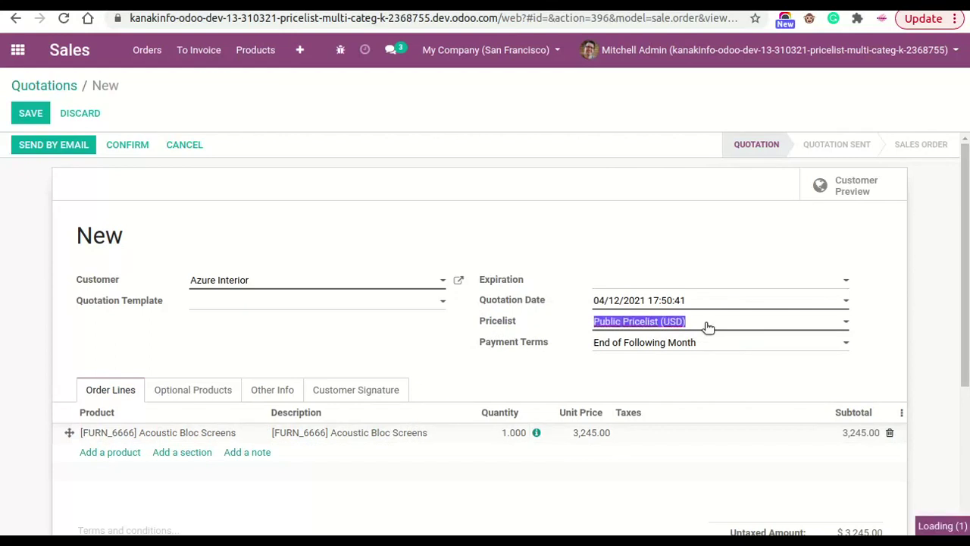
key(BackSpace)
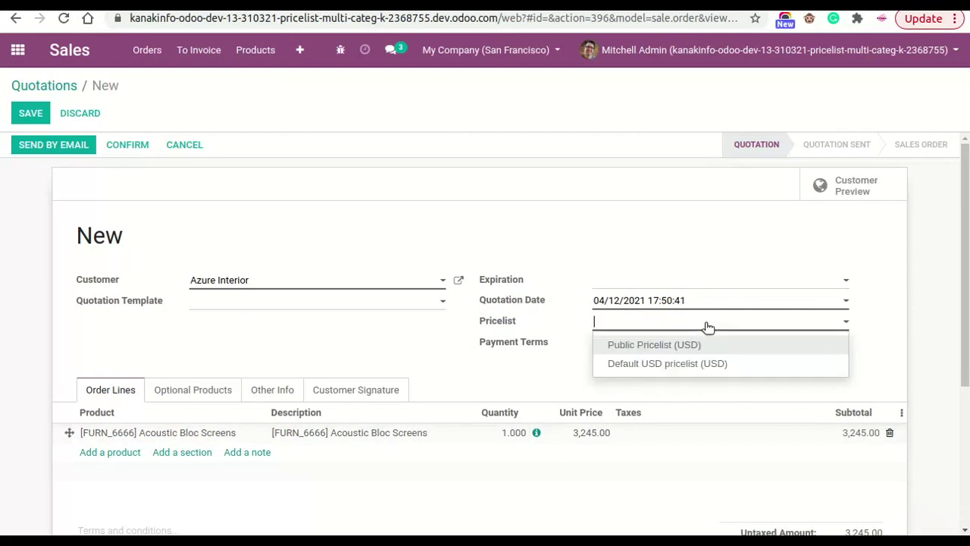
click(474, 360)
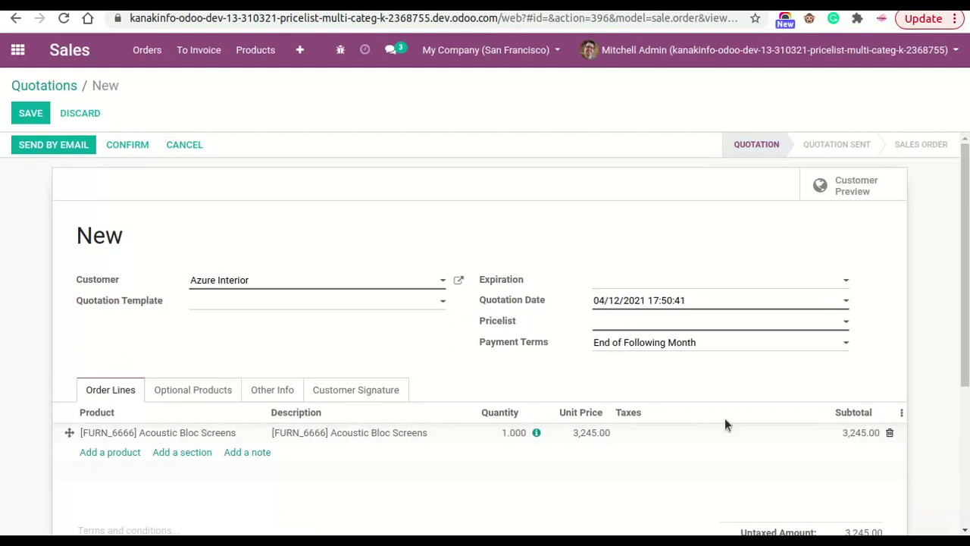
Step: Replace the quotation's order line with a fresh [FURN_6666] Acoustic Bloc Screens line while the Pricelist is empty
click(890, 433)
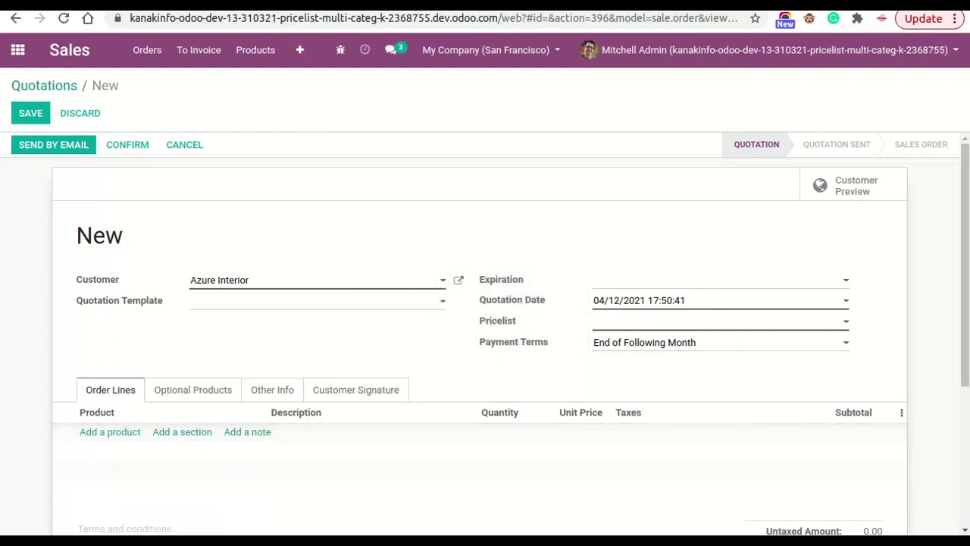
click(110, 432)
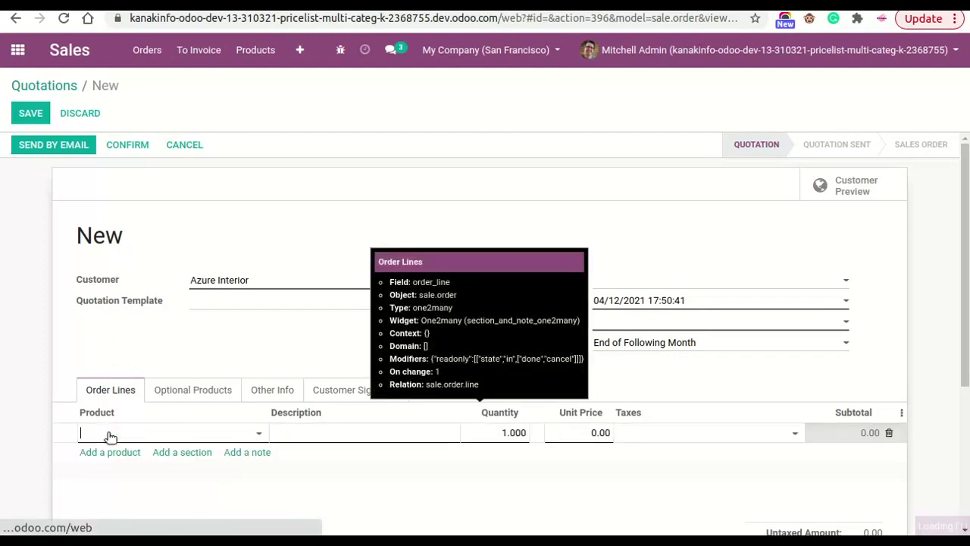
text(ac)
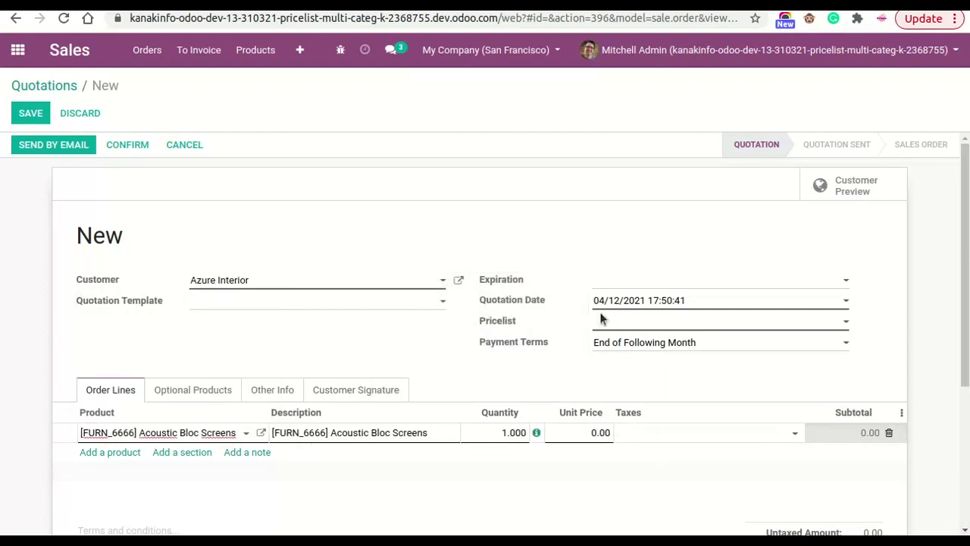
Step: Delete the Acoustic Bloc Screens order line and set the quotation's Pricelist to Public Pricelist (USD)
click(888, 432)
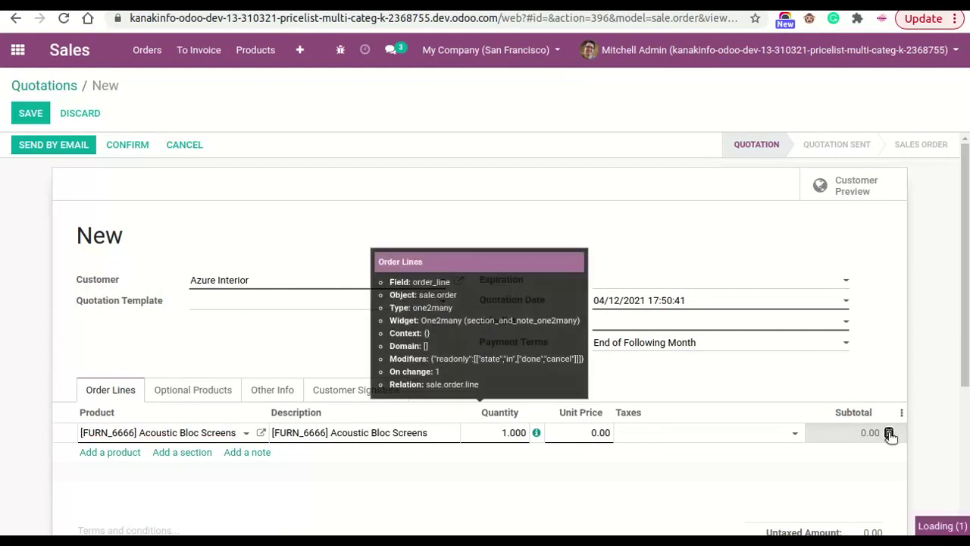
click(704, 322)
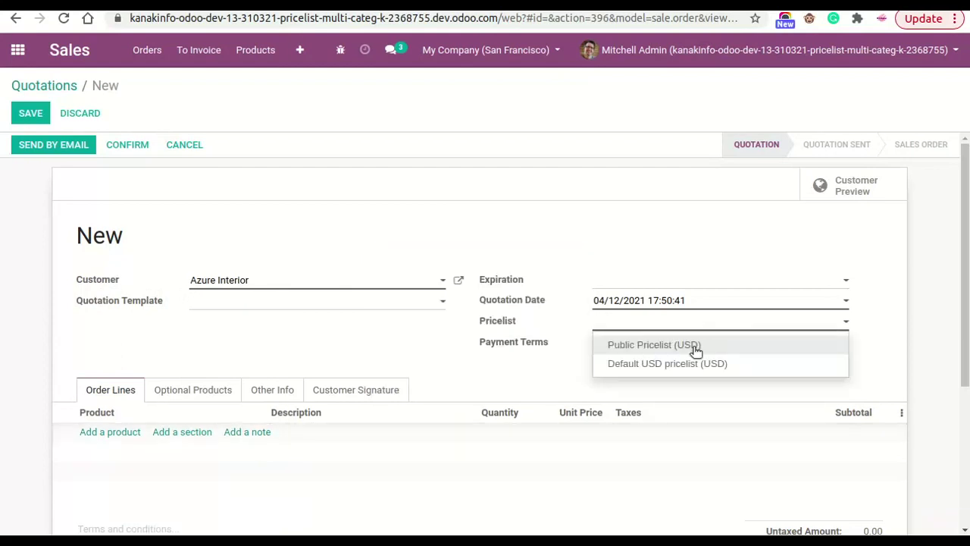
click(694, 347)
Step: Add [FURN_6666] Acoustic Bloc Screens as an order line, then save and confirm the quotation
click(127, 433)
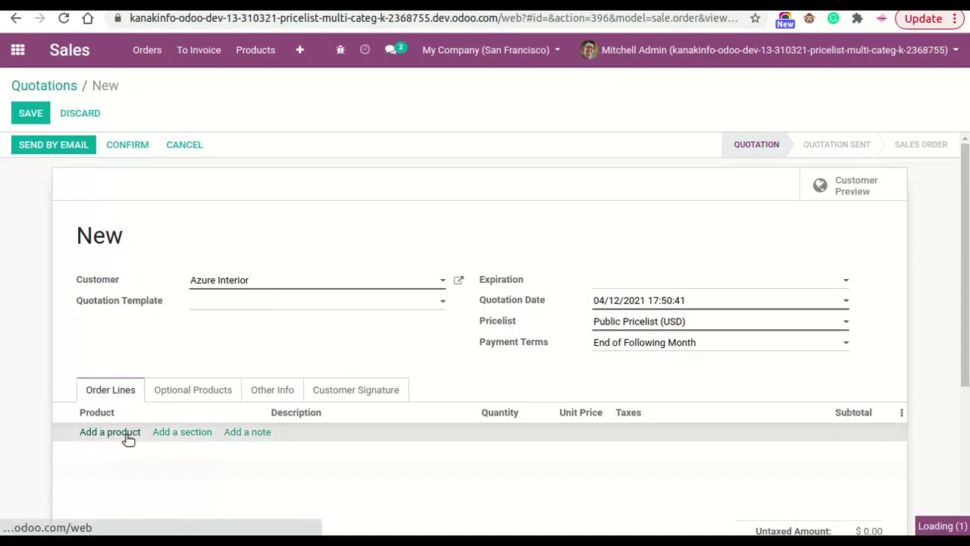
text(aco)
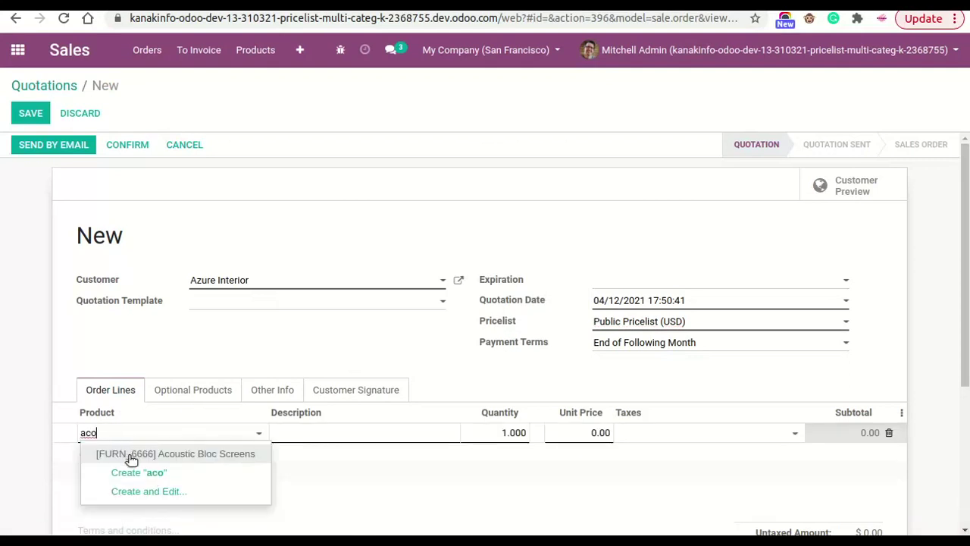
click(130, 457)
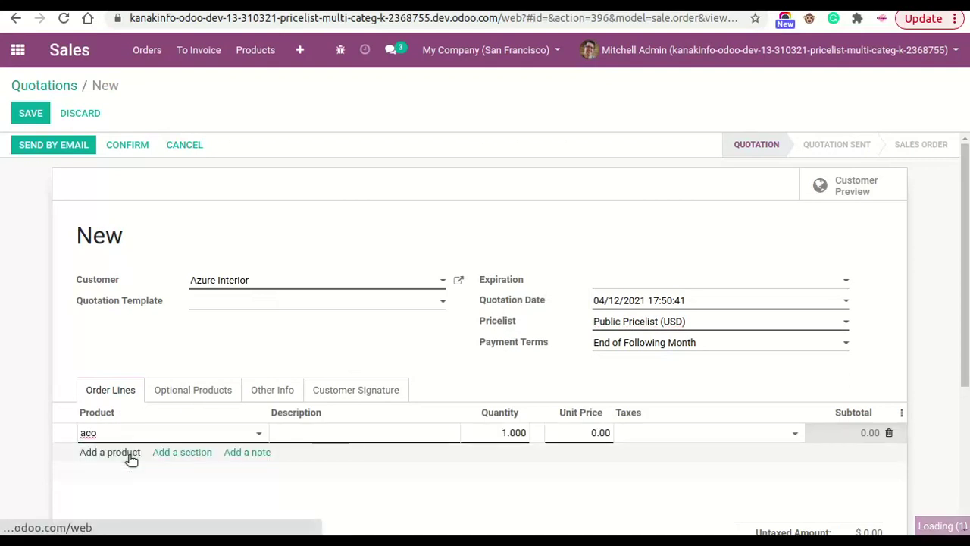
click(30, 117)
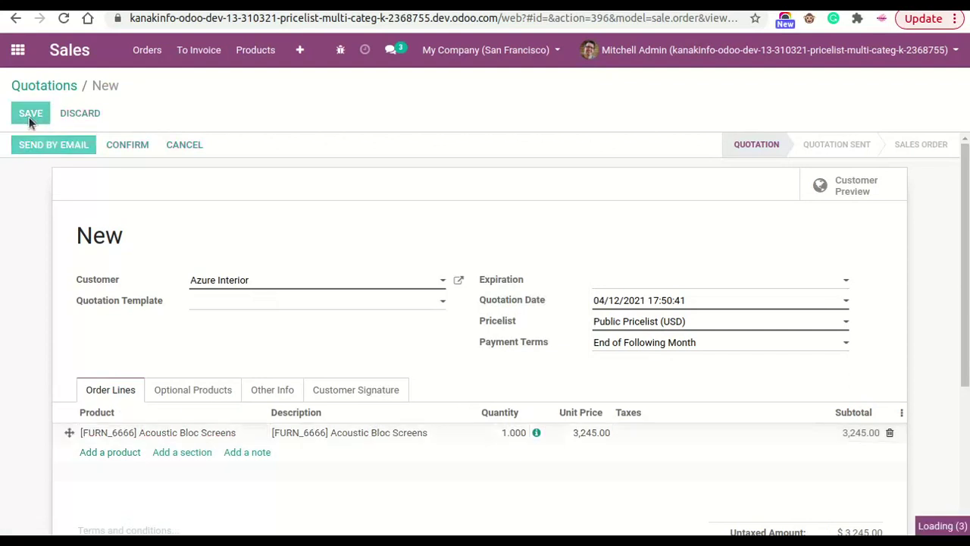
click(126, 148)
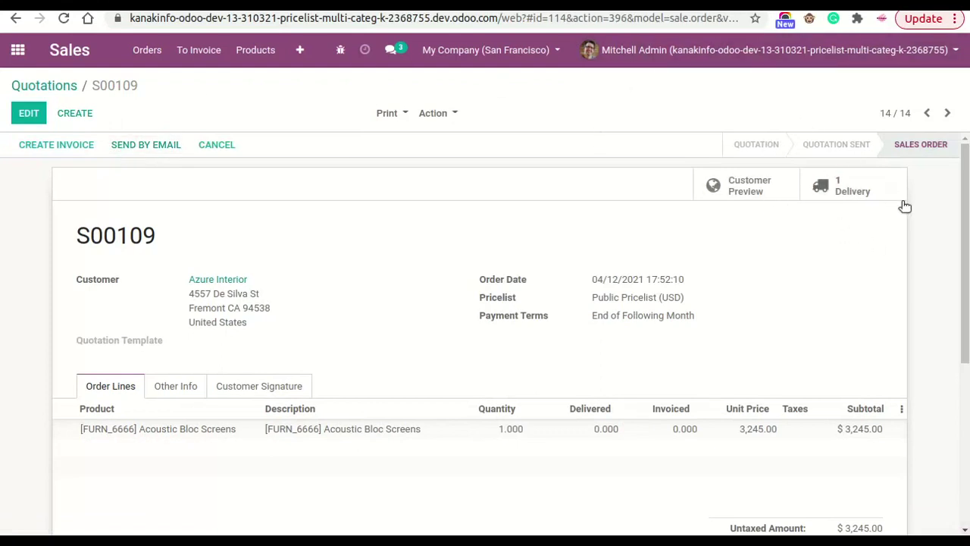
Step: Validate the sales order's delivery with an immediate transfer of all quantities
click(836, 187)
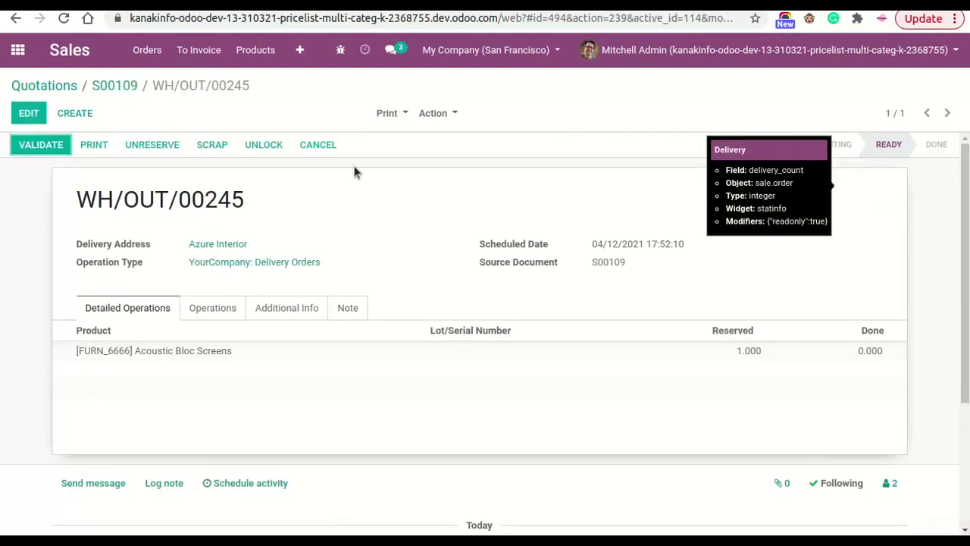
click(40, 146)
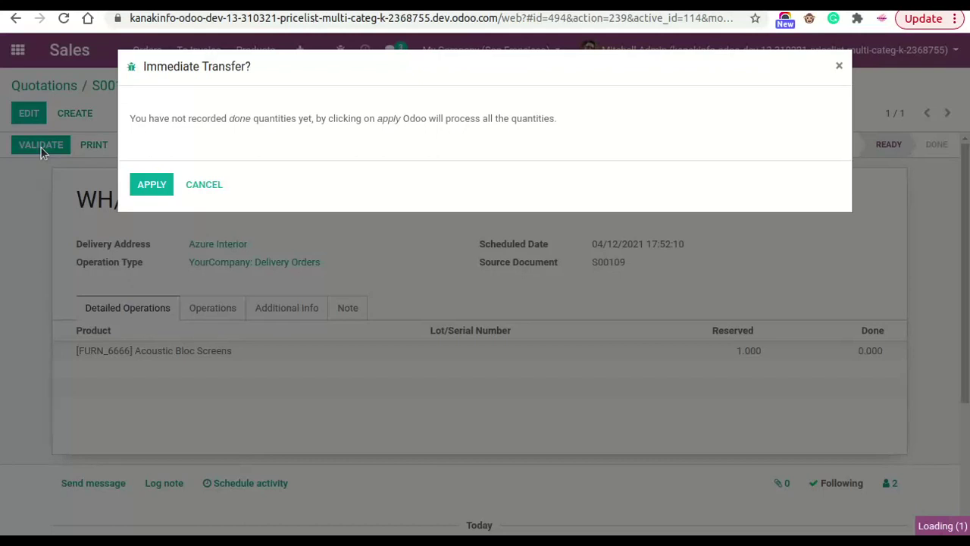
click(153, 186)
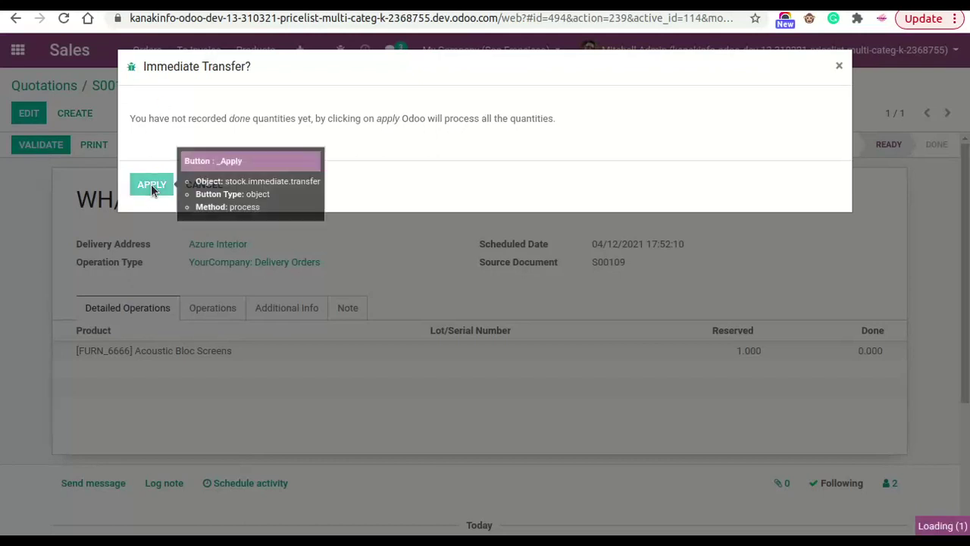